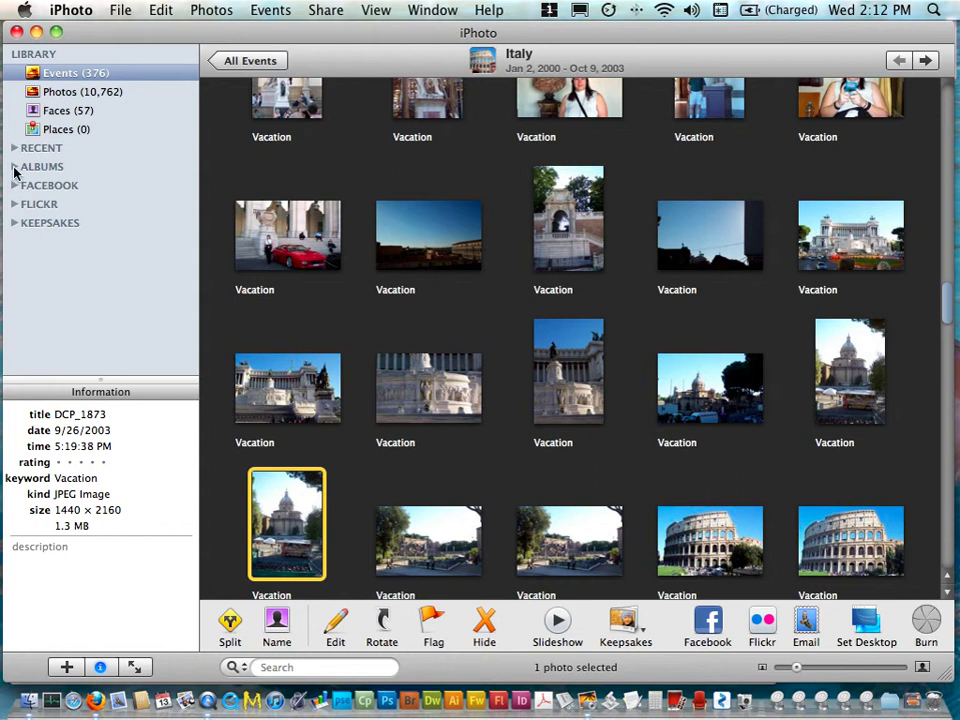
Expand the Albums list in the iPhoto sidebar to show the existing albums
{"action": "left_click", "coordinate": [15, 167]}
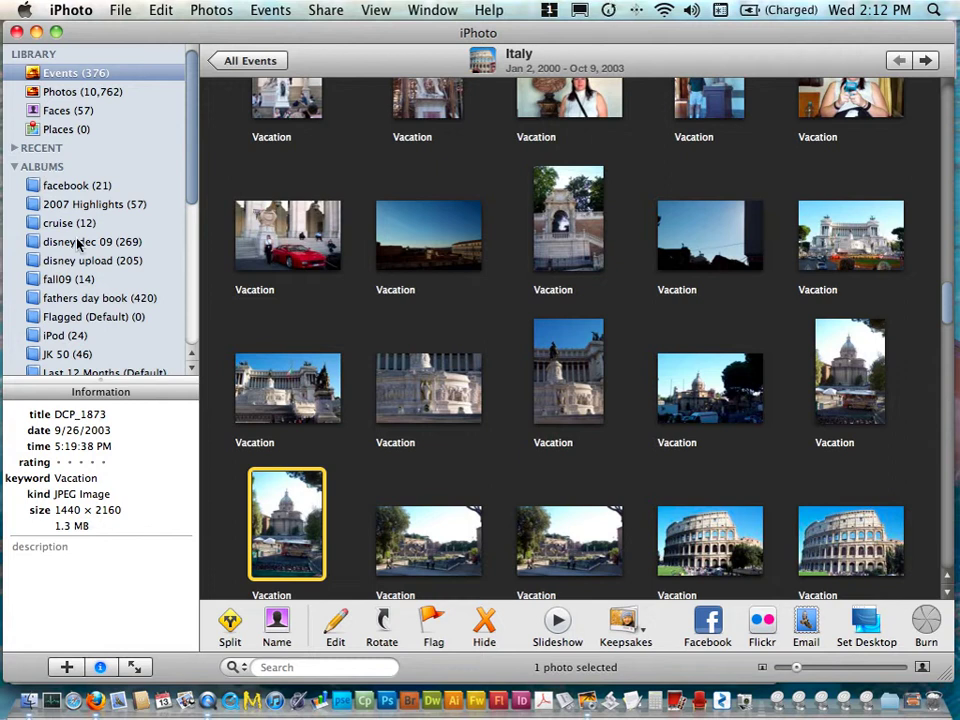
Create a new album named 'halloween 2010'
{"action": "left_click", "coordinate": [67, 667]}
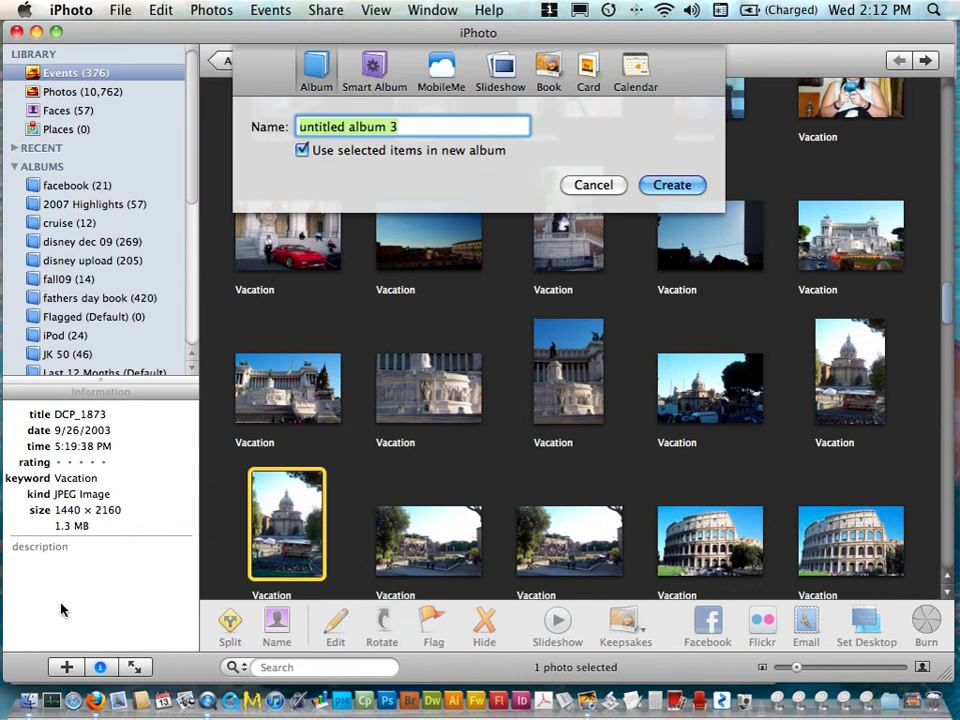
{"action": "type", "text": "hal"}
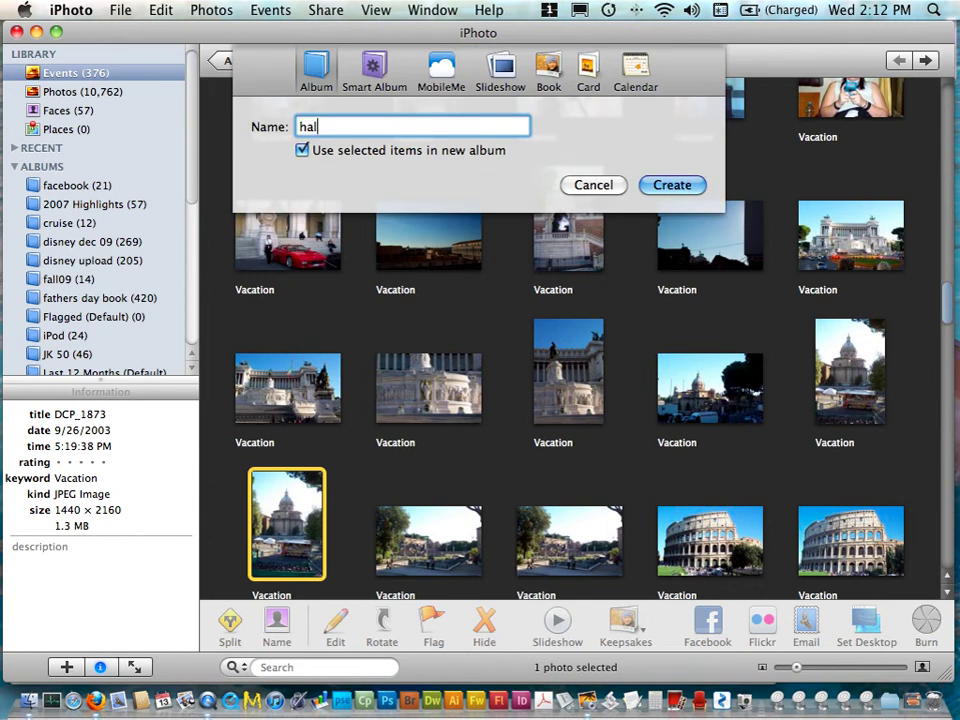
{"action": "type", "text": "loween 2010"}
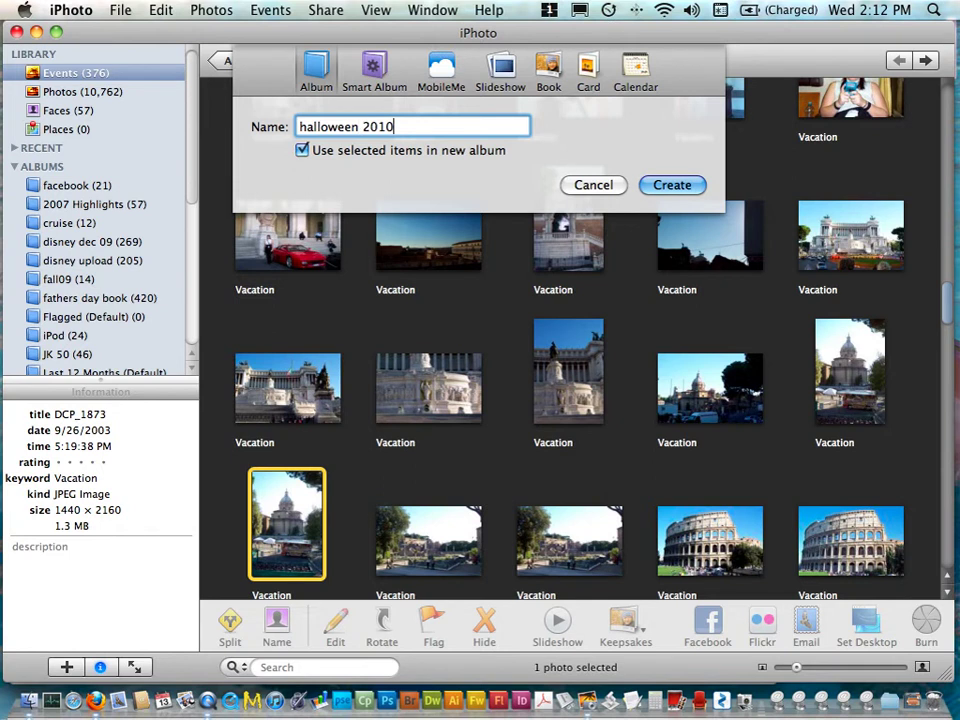
{"action": "key", "text": "Return"}
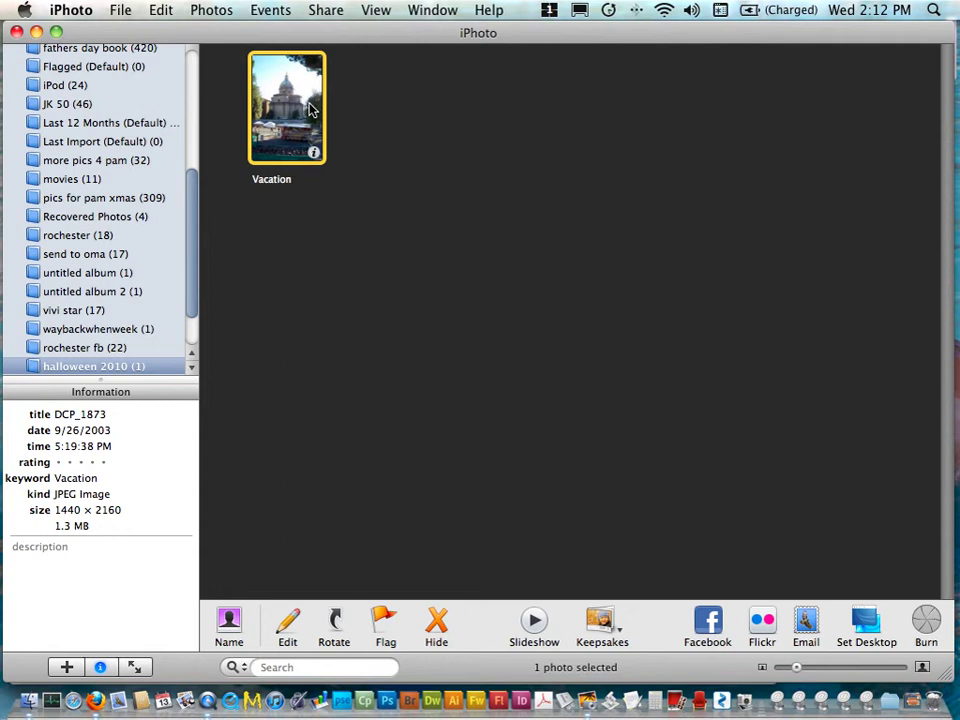
Remove the Vacation photo from halloween 2010 and search the library for 'halloween'
{"action": "key", "text": "Delete"}
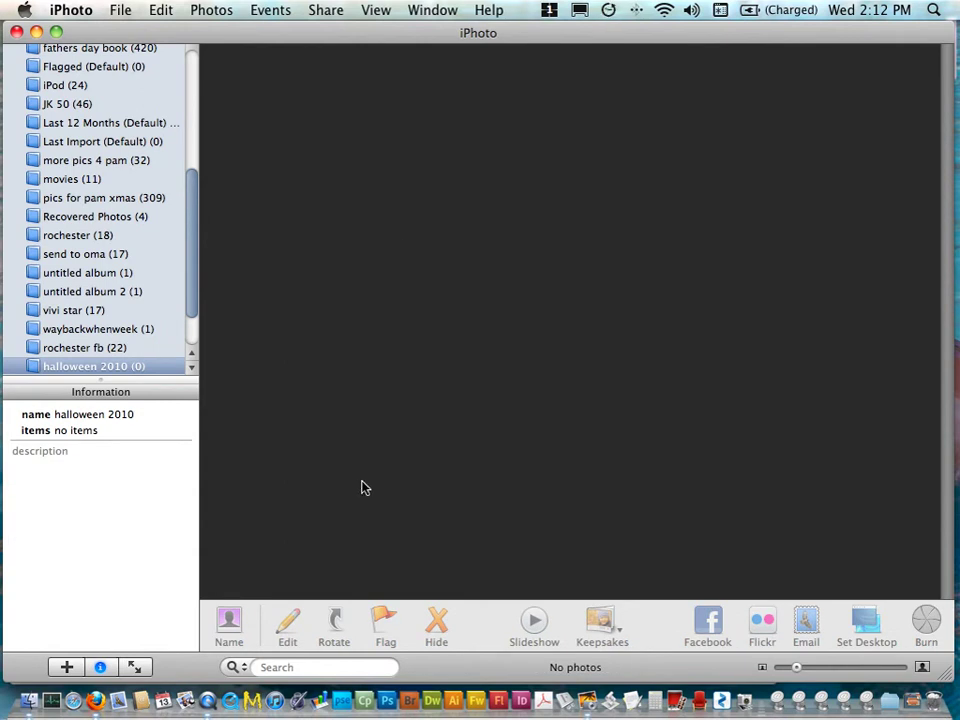
{"action": "left_click", "coordinate": [347, 668]}
{"action": "type", "text": "halloween"}
{"action": "left_click", "coordinate": [240, 667]}
{"action": "left_click", "coordinate": [352, 585]}
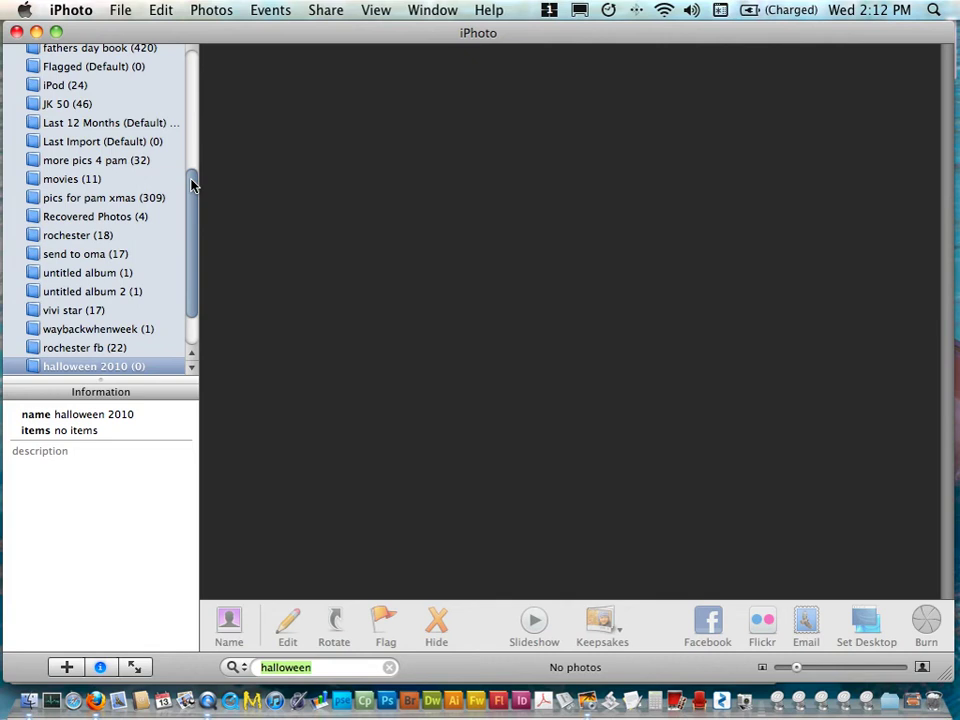
Add the 7-photo Ninja Turtle and 22-photo Halloween events to the halloween 2010 album
{"action": "left_click_drag", "start_coordinate": [193, 185], "coordinate": [190, 50]}
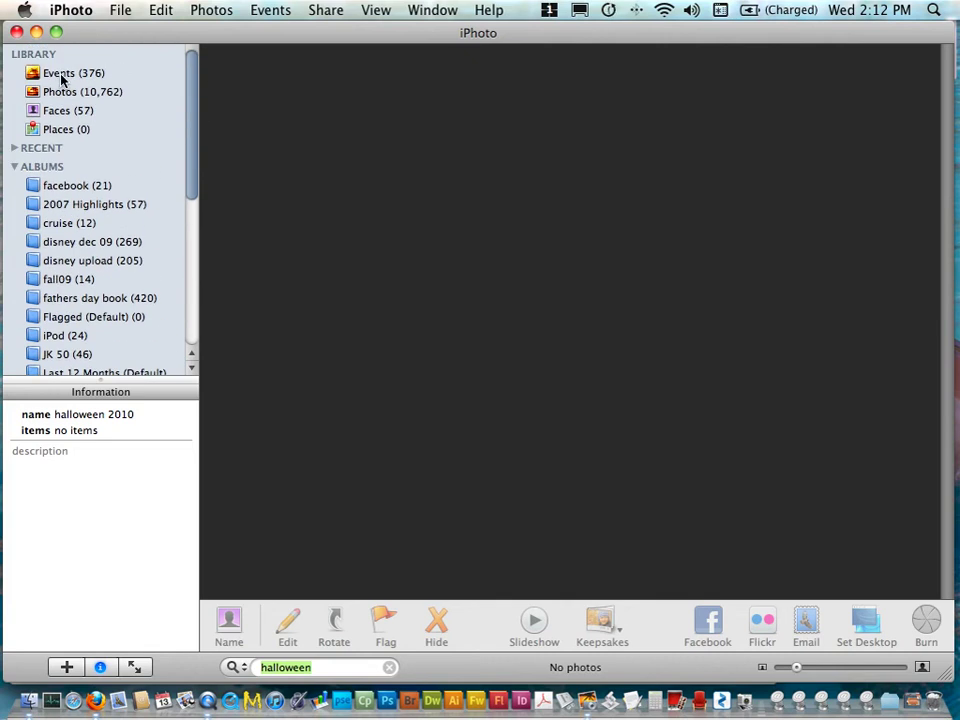
{"action": "left_click", "coordinate": [60, 76]}
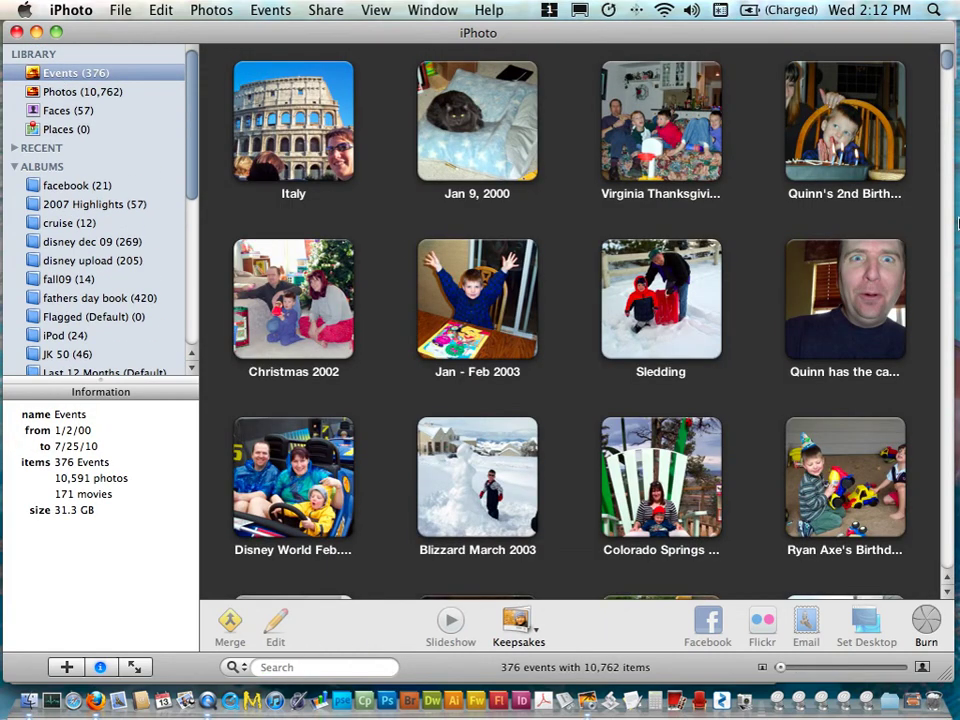
{"action": "left_click_drag", "start_coordinate": [947, 60], "coordinate": [948, 152]}
{"action": "left_click", "coordinate": [323, 228]}
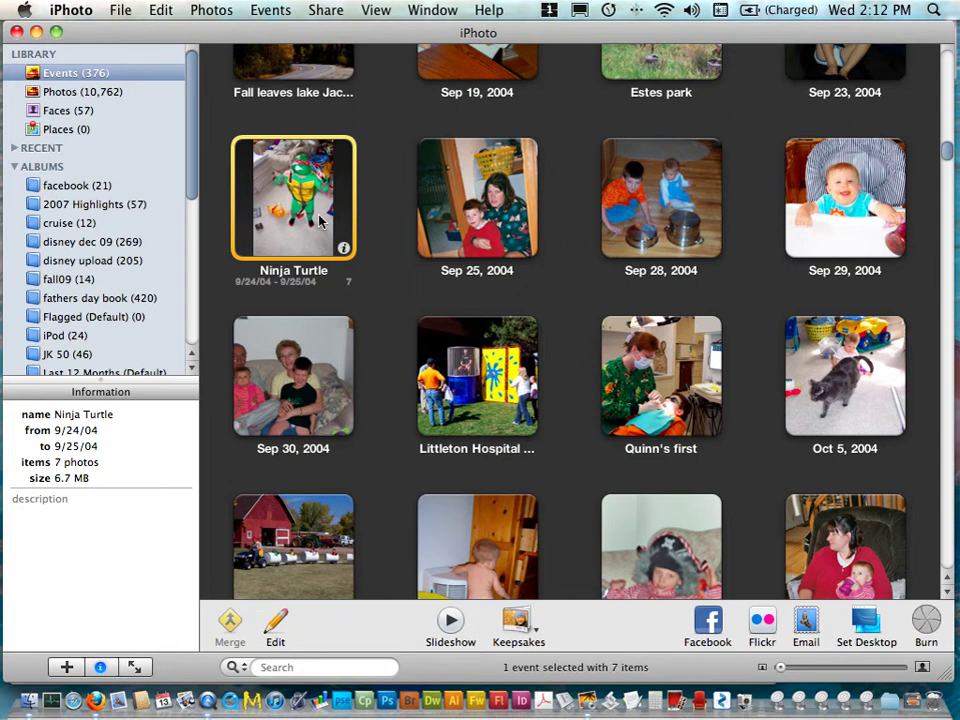
{"action": "left_click_drag", "start_coordinate": [190, 199], "coordinate": [193, 345]}
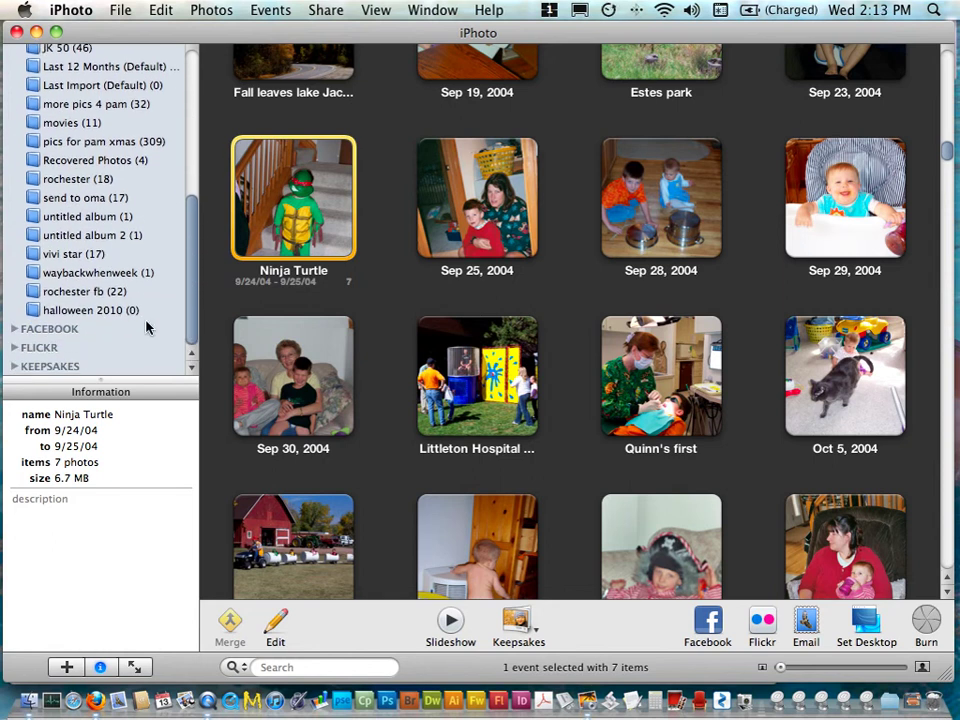
{"action": "left_click_drag", "start_coordinate": [276, 234], "coordinate": [146, 314]}
{"action": "left_click_drag", "start_coordinate": [947, 149], "coordinate": [936, 223]}
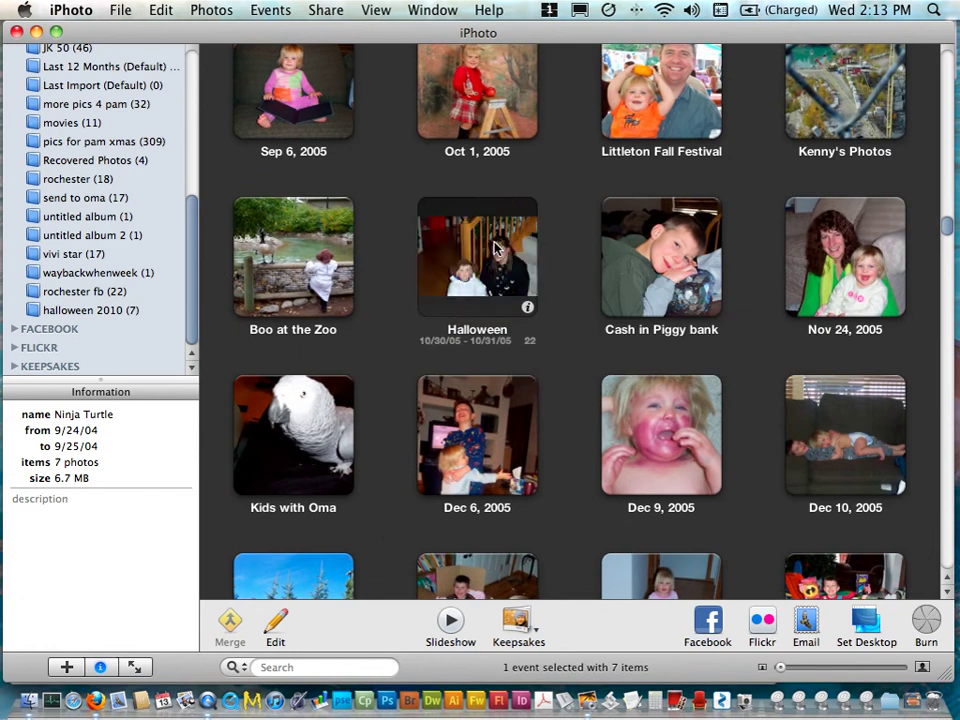
{"action": "left_click_drag", "start_coordinate": [497, 246], "coordinate": [153, 318]}
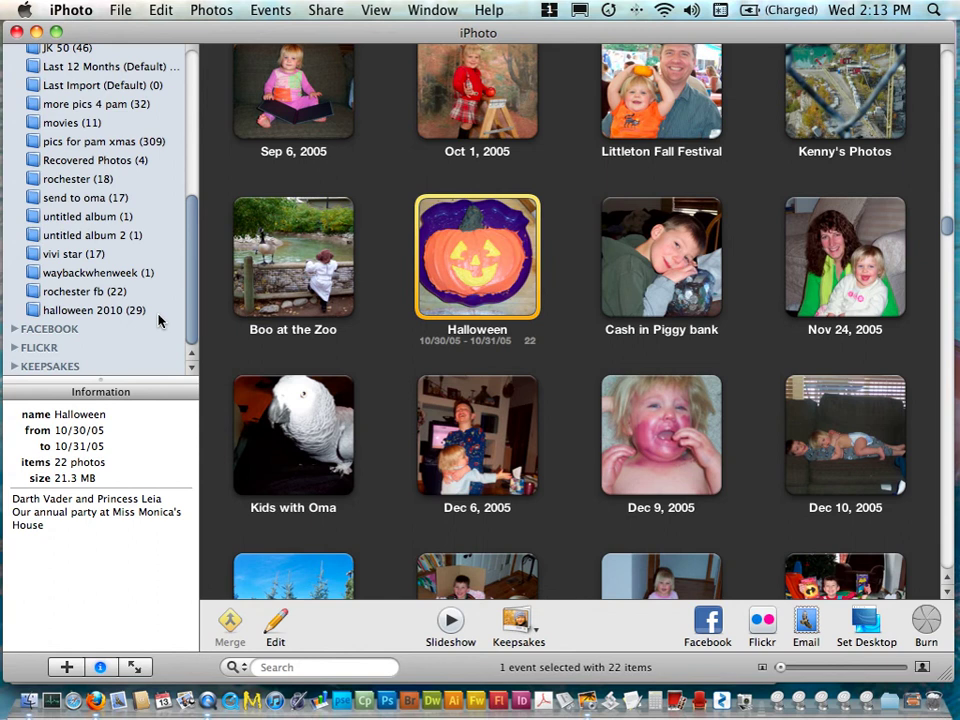
Open the halloween 2010 album and select all 29 of its photos
{"action": "left_click", "coordinate": [131, 316]}
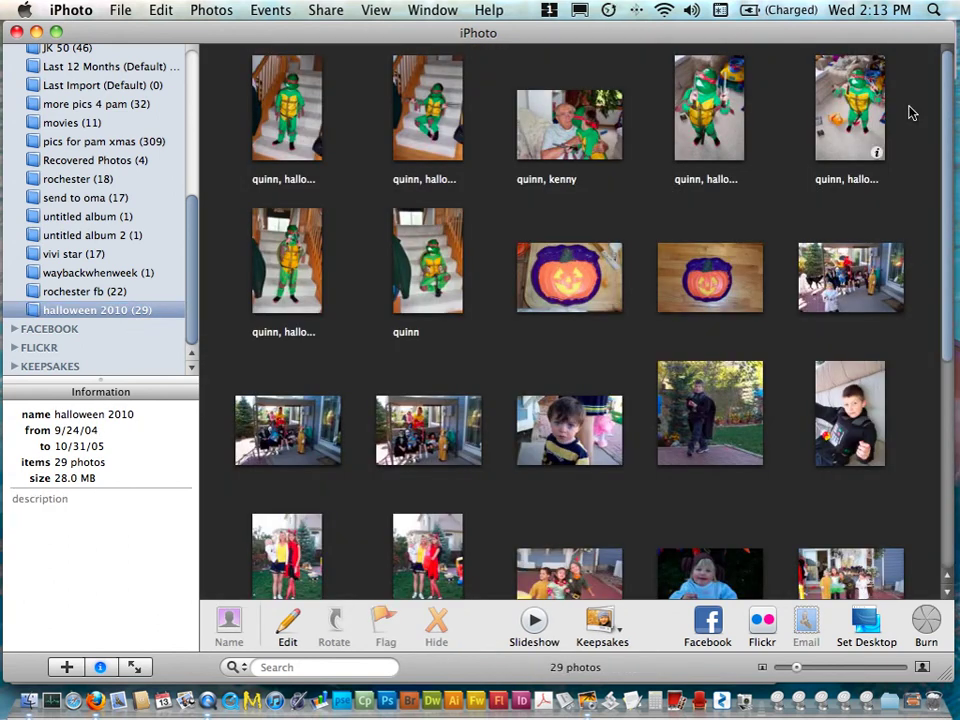
{"action": "scroll", "coordinate": [949, 96], "scroll_direction": "down", "scroll_amount": 5}
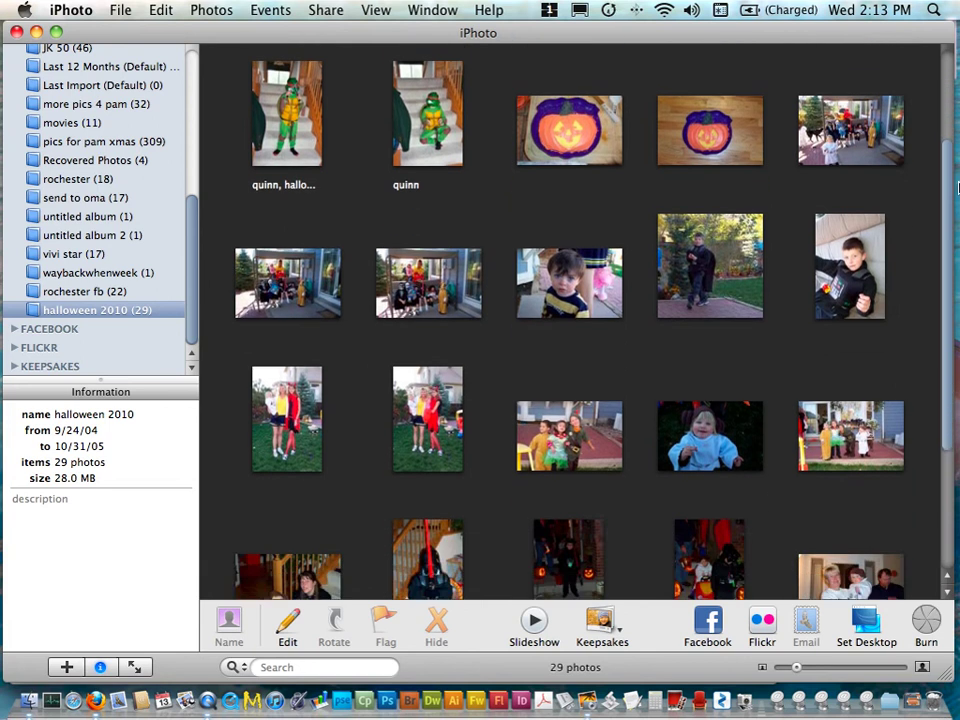
{"action": "left_click_drag", "start_coordinate": [956, 187], "coordinate": [956, 325]}
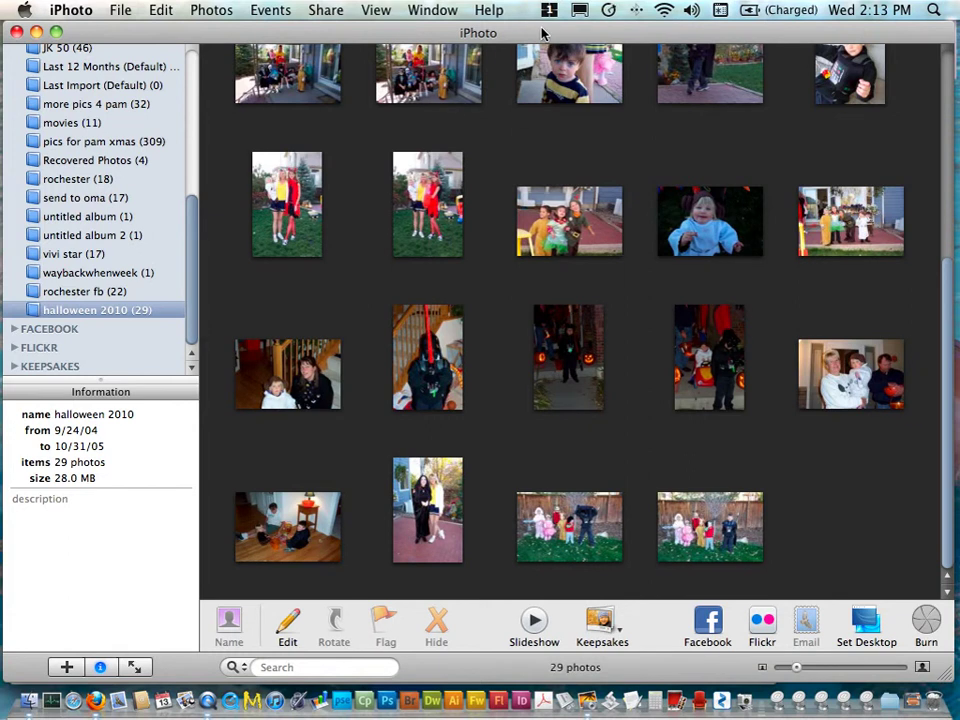
{"action": "left_click_drag", "start_coordinate": [542, 34], "coordinate": [551, 32]}
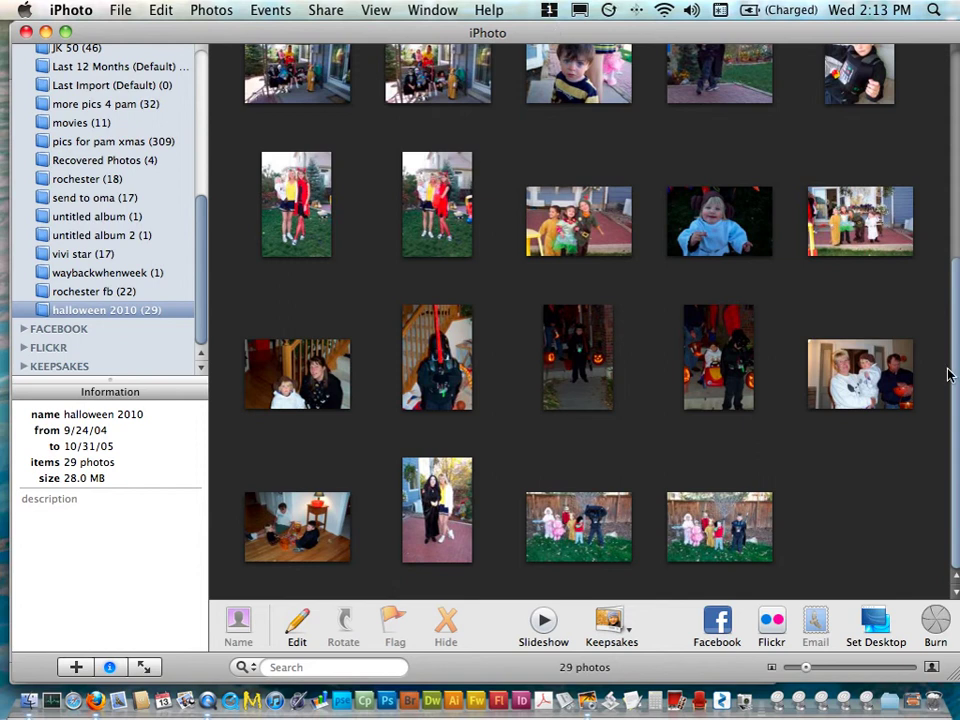
{"action": "left_click_drag", "start_coordinate": [877, 503], "coordinate": [266, 193]}
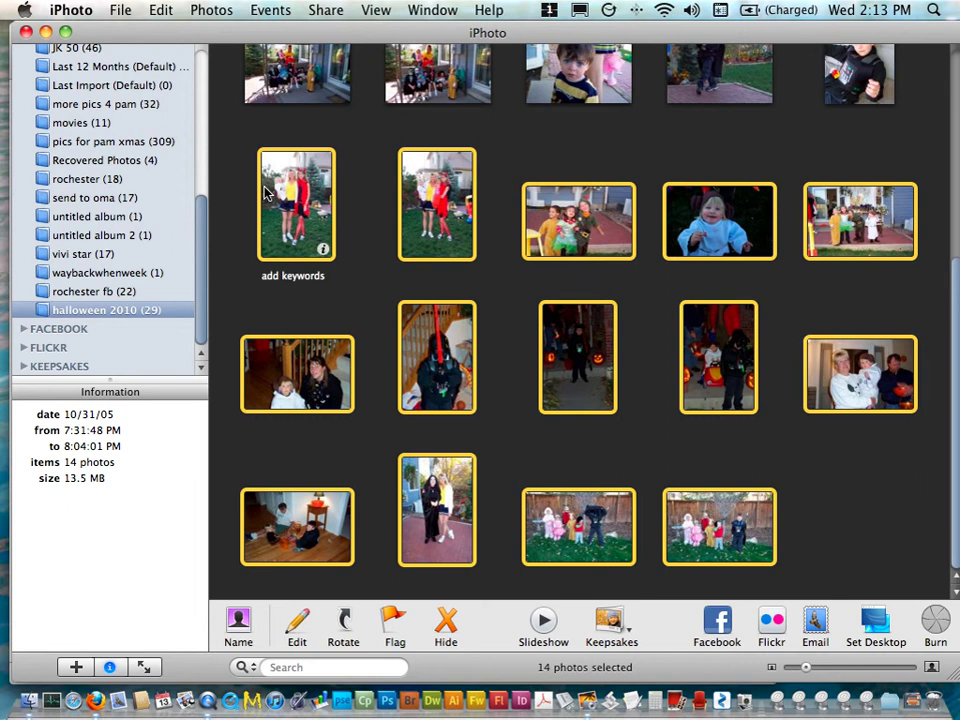
{"action": "key", "text": "super+a"}
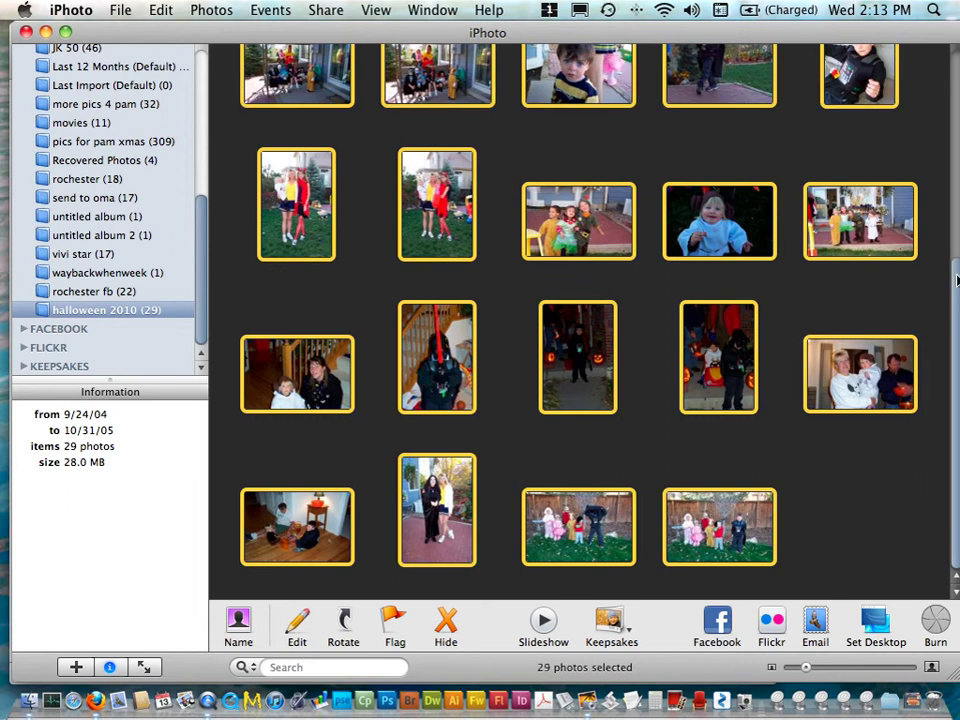
{"action": "scroll", "coordinate": [937, 186], "scroll_direction": "up", "scroll_amount": 4}
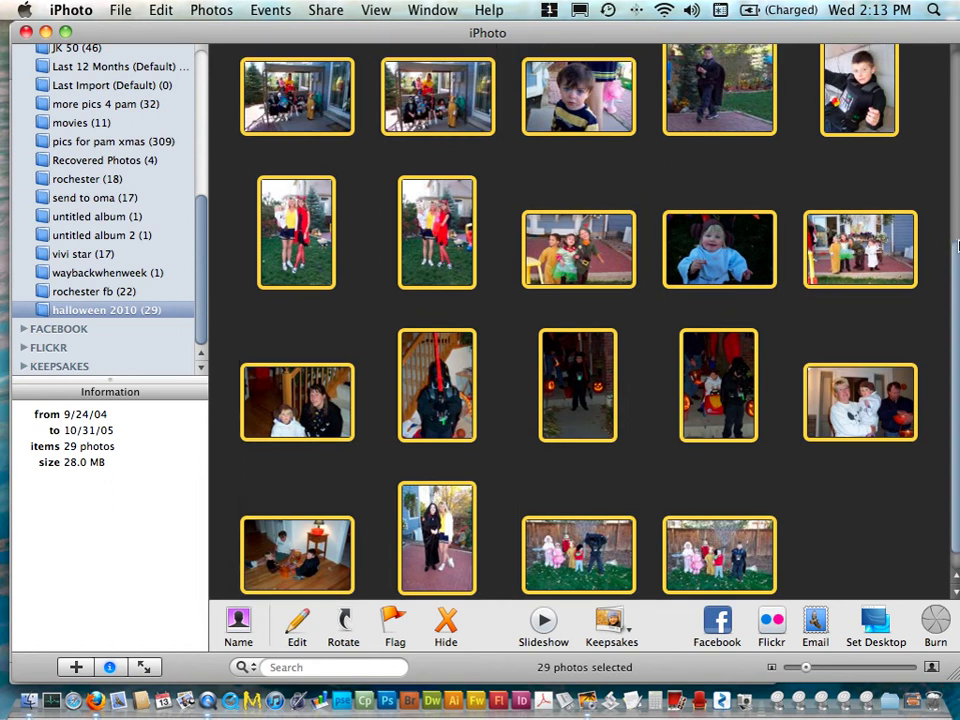
{"action": "scroll", "coordinate": [950, 144], "scroll_direction": "up", "scroll_amount": 3}
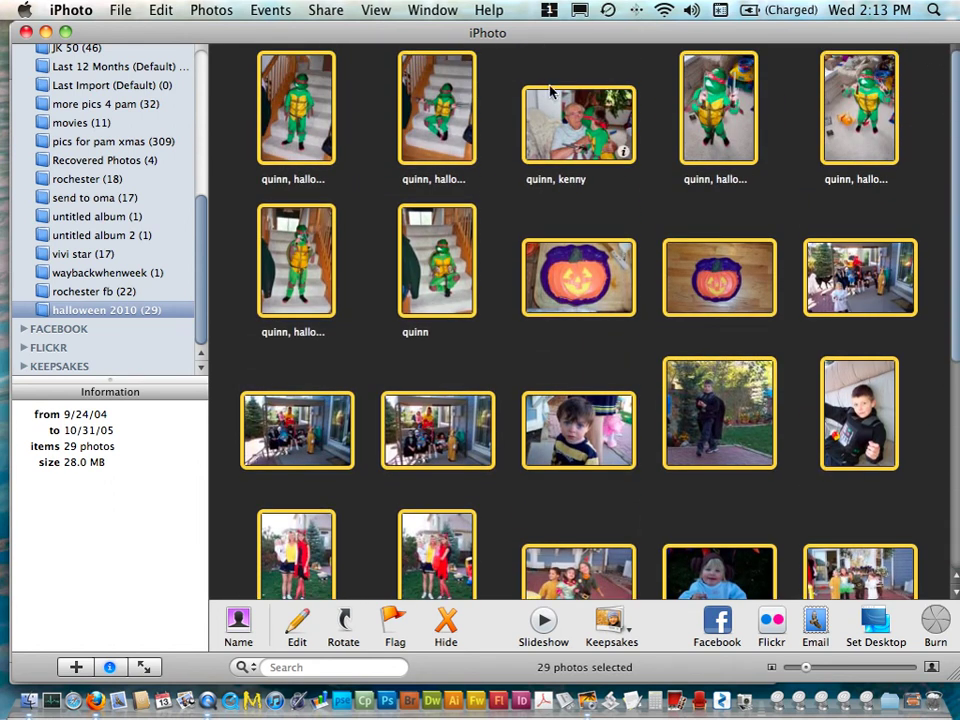
Copy the 29 selected photos into the Finder halloween folder inside 2010
{"action": "left_click_drag", "start_coordinate": [343, 34], "coordinate": [540, 30]}
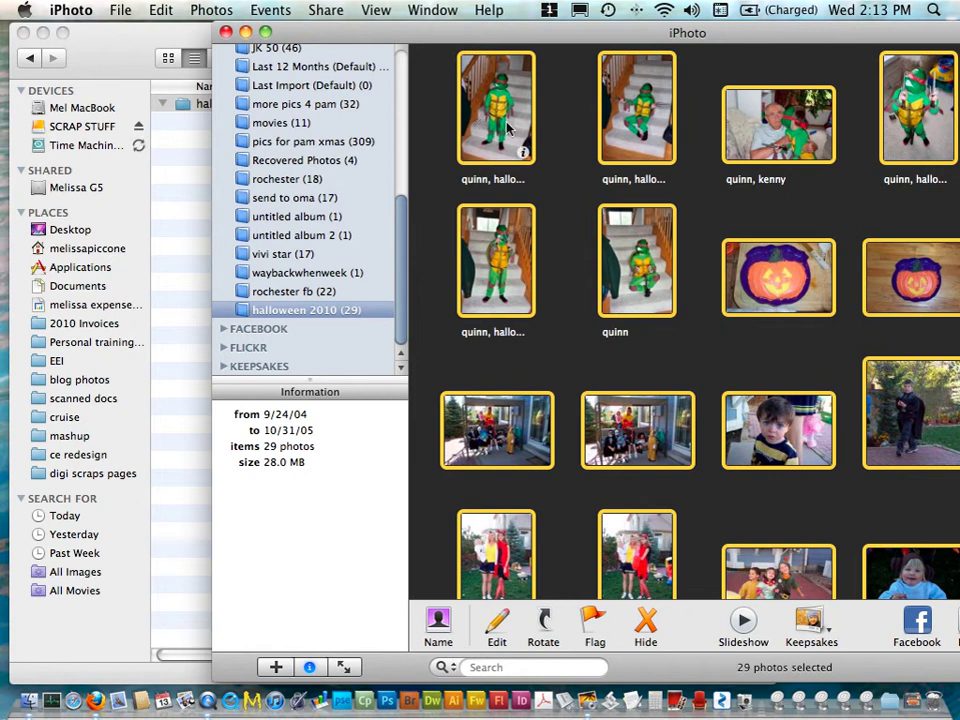
{"action": "left_click_drag", "start_coordinate": [502, 117], "coordinate": [231, 103]}
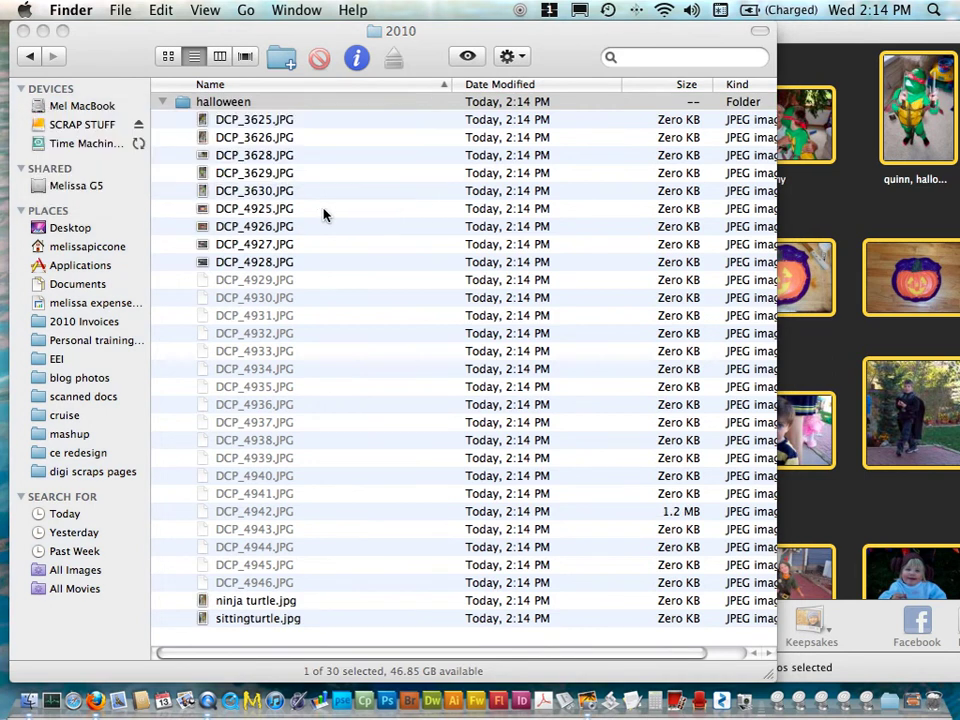
{"action": "left_click", "coordinate": [866, 59]}
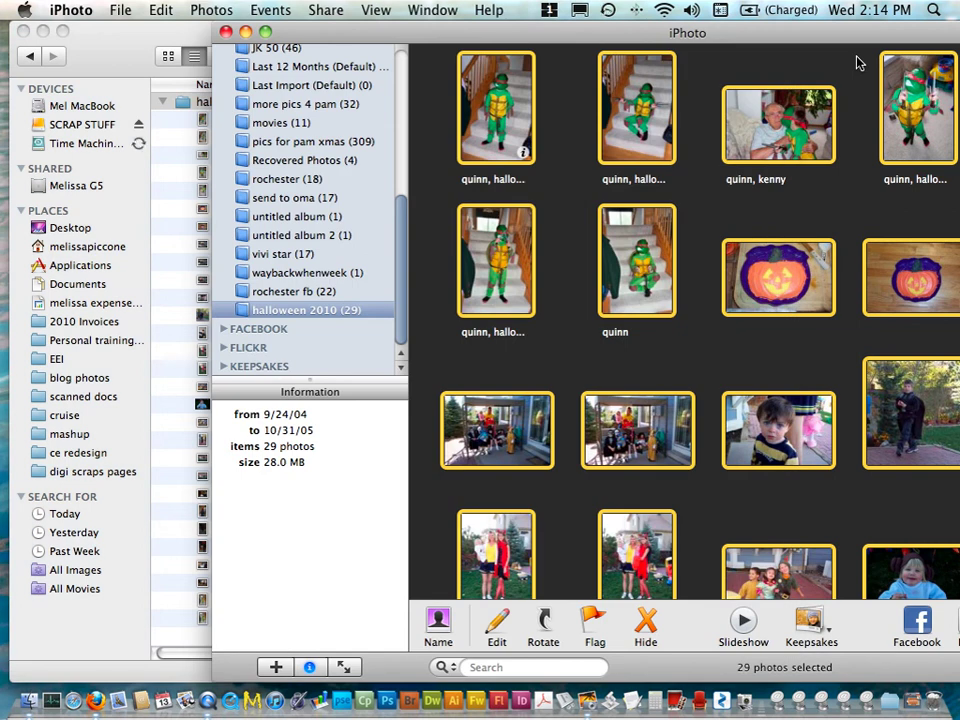
Quit iPhoto and open the halloween folder in Finder's icon view
{"action": "key", "text": "super+q"}
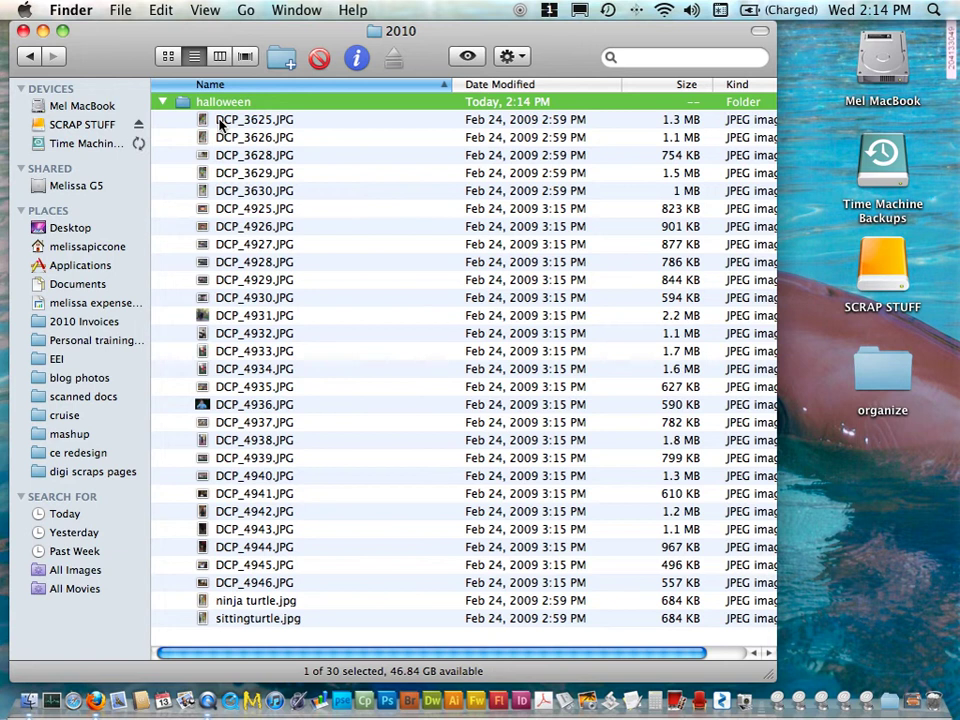
{"action": "left_click", "coordinate": [168, 56]}
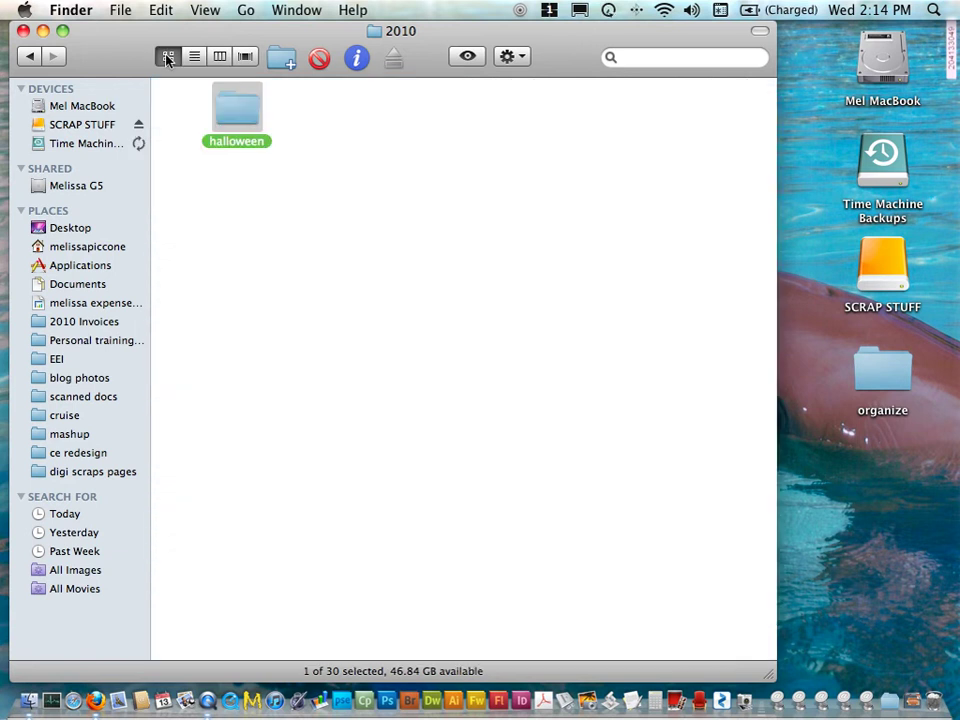
{"action": "double_click", "coordinate": [246, 113]}
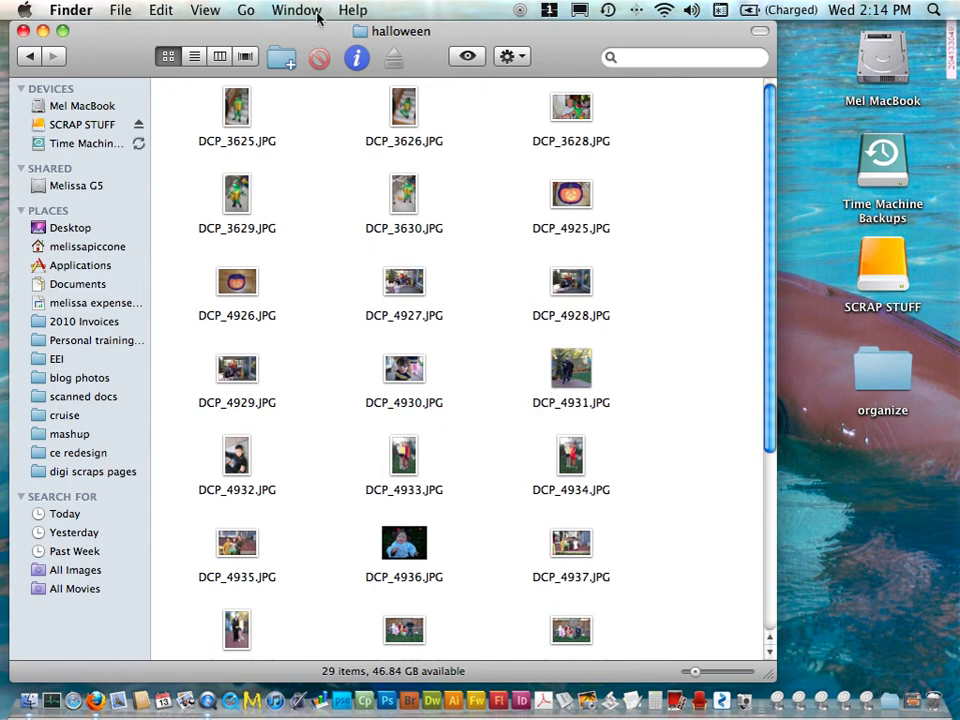
Create a new folder named 'nija turtle' inside halloween
{"action": "left_click", "coordinate": [284, 60]}
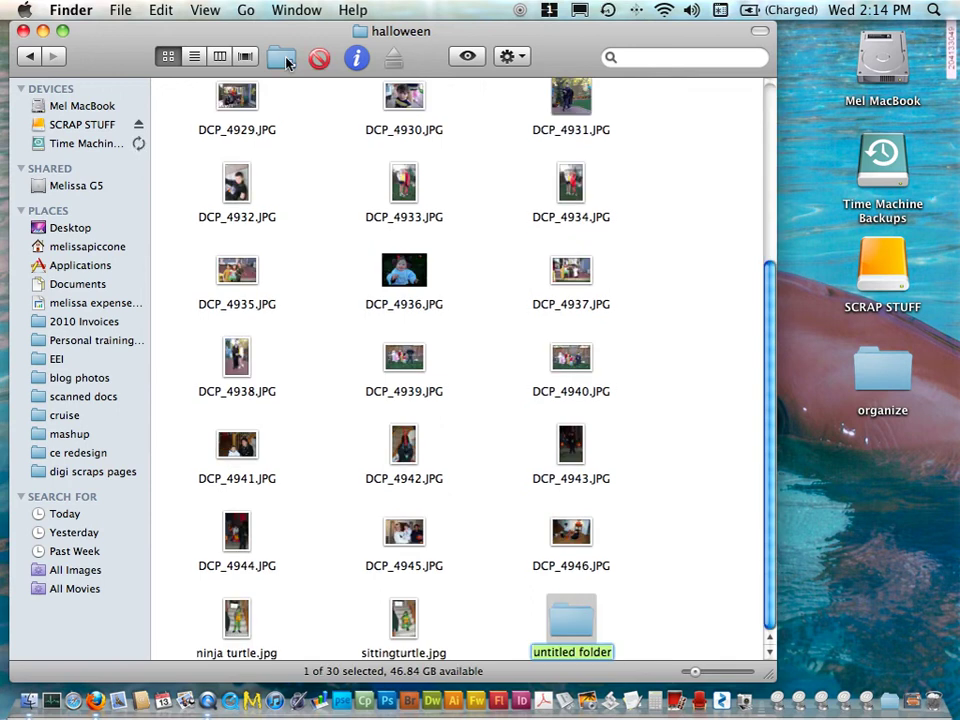
{"action": "type", "text": "nija tu"}
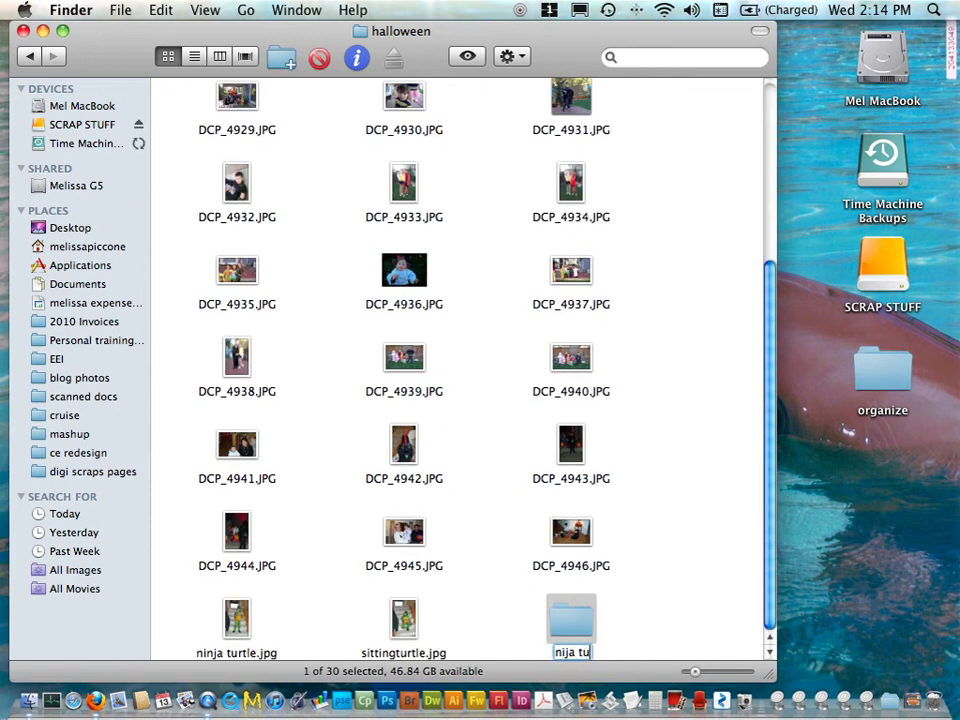
{"action": "type", "text": "rtle"}
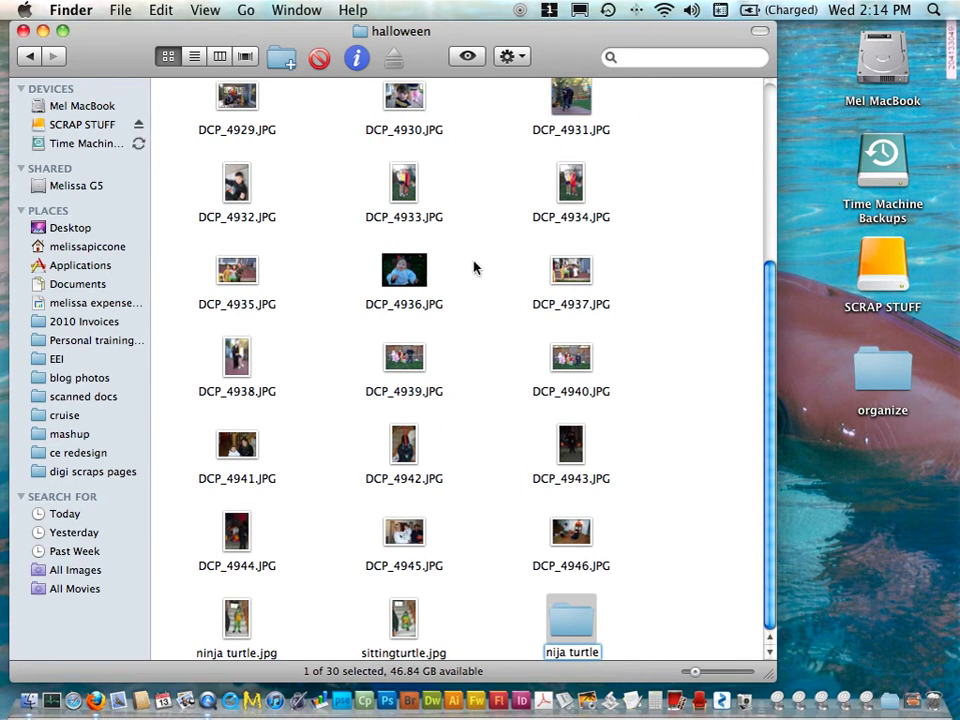
{"action": "key", "text": "Return"}
Move the five turtle photos DCP_3625–DCP_3630 into the nija turtle folder
{"action": "scroll", "coordinate": [213, 117], "scroll_direction": "up", "scroll_amount": 5}
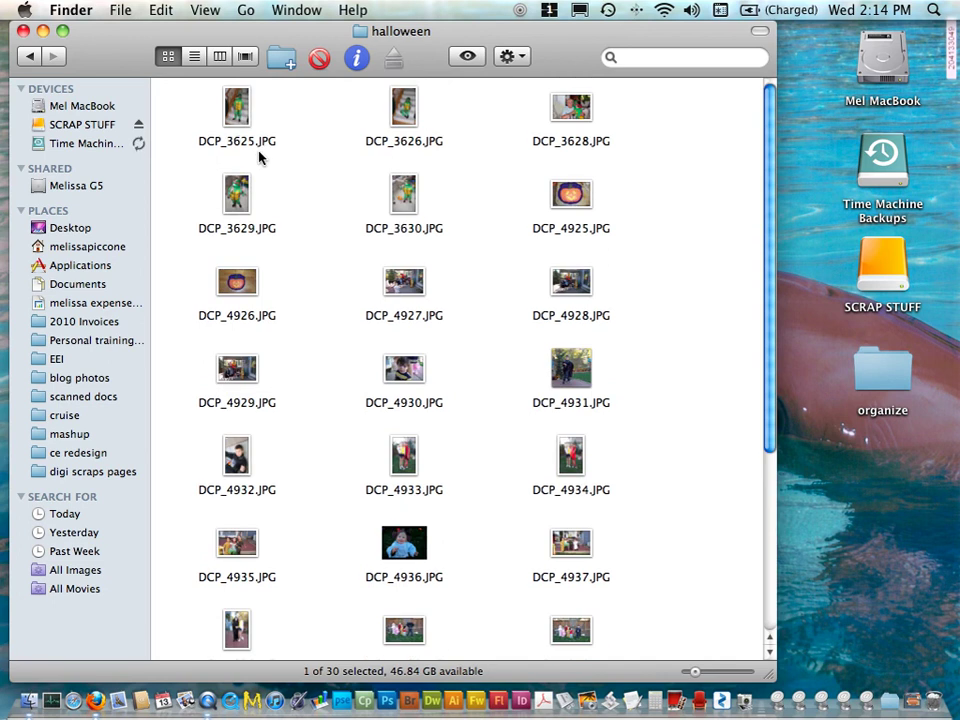
{"action": "left_click_drag", "start_coordinate": [160, 82], "coordinate": [320, 152]}
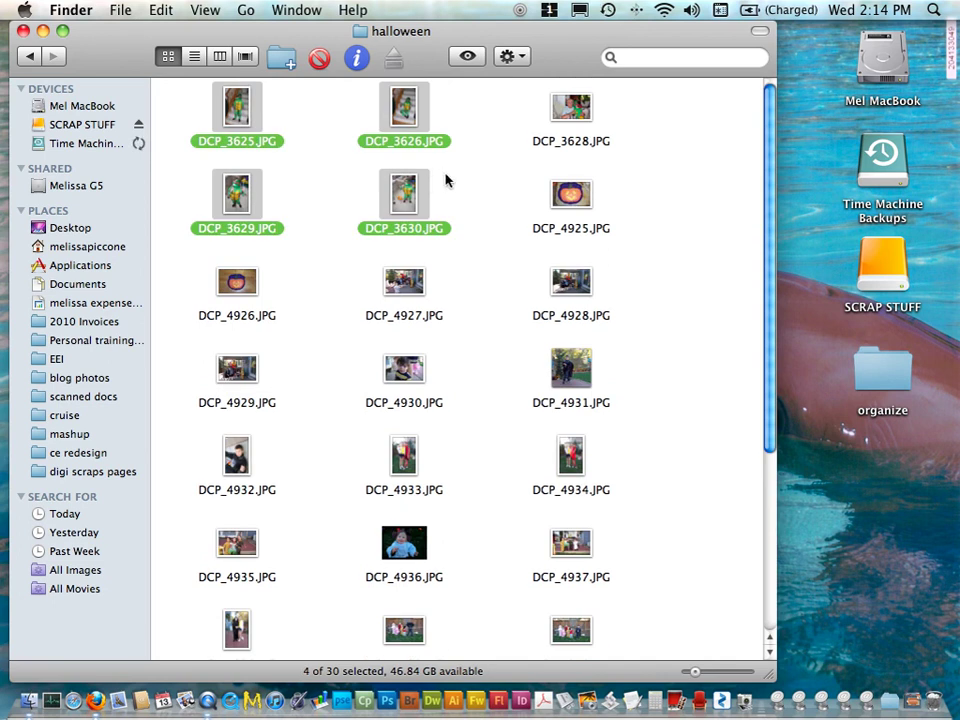
{"action": "left_click", "coordinate": [557, 141], "text": "super"}
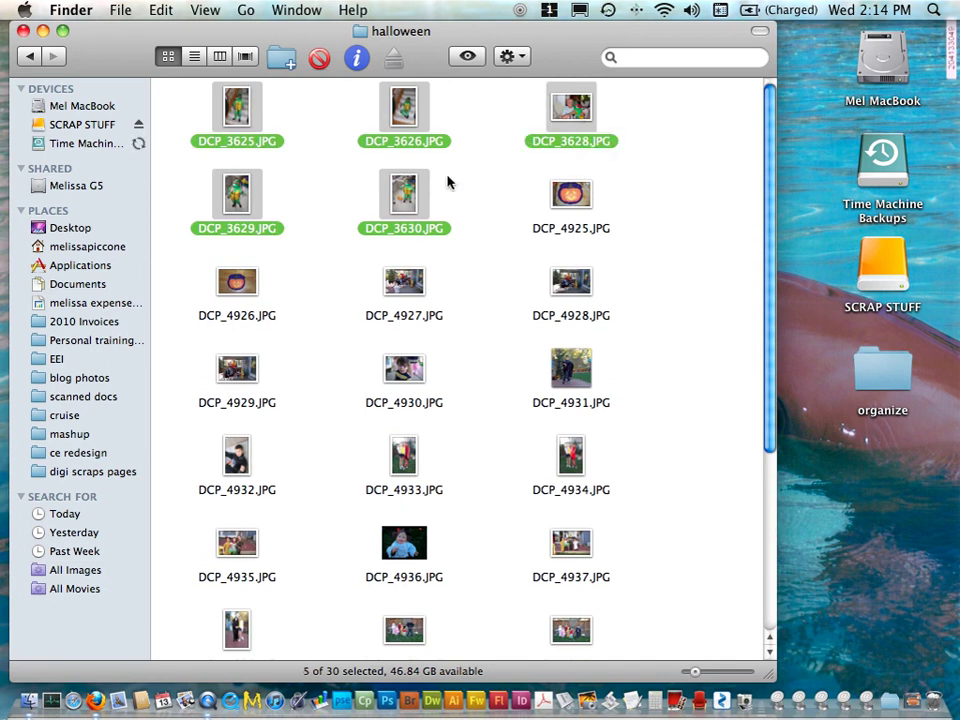
{"action": "left_click_drag", "start_coordinate": [404, 200], "coordinate": [562, 633]}
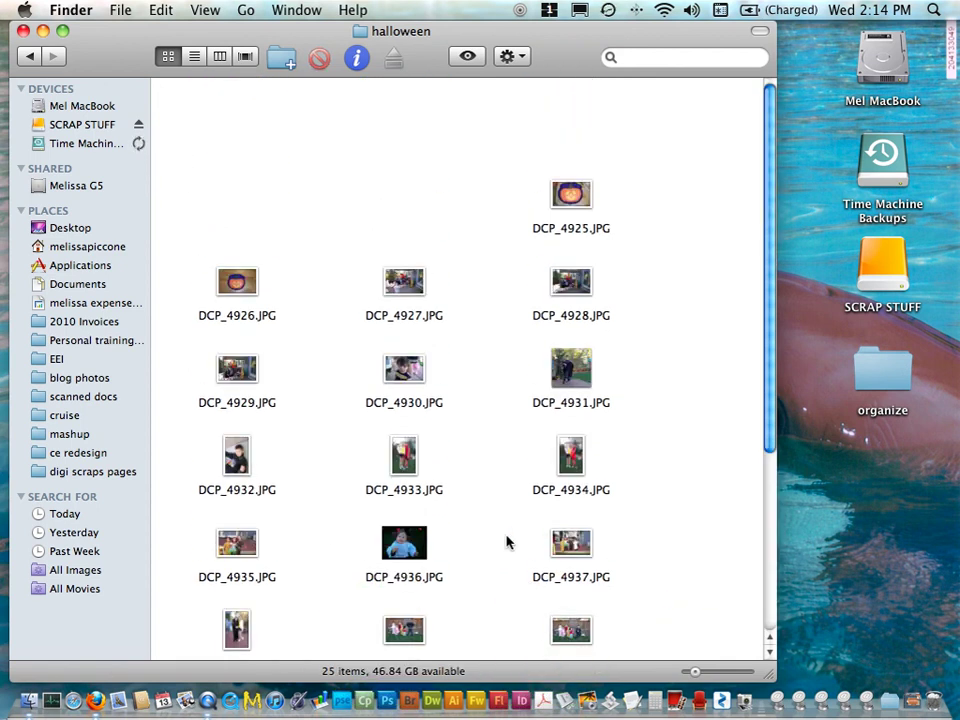
{"action": "scroll", "coordinate": [570, 510], "scroll_direction": "down", "scroll_amount": 5}
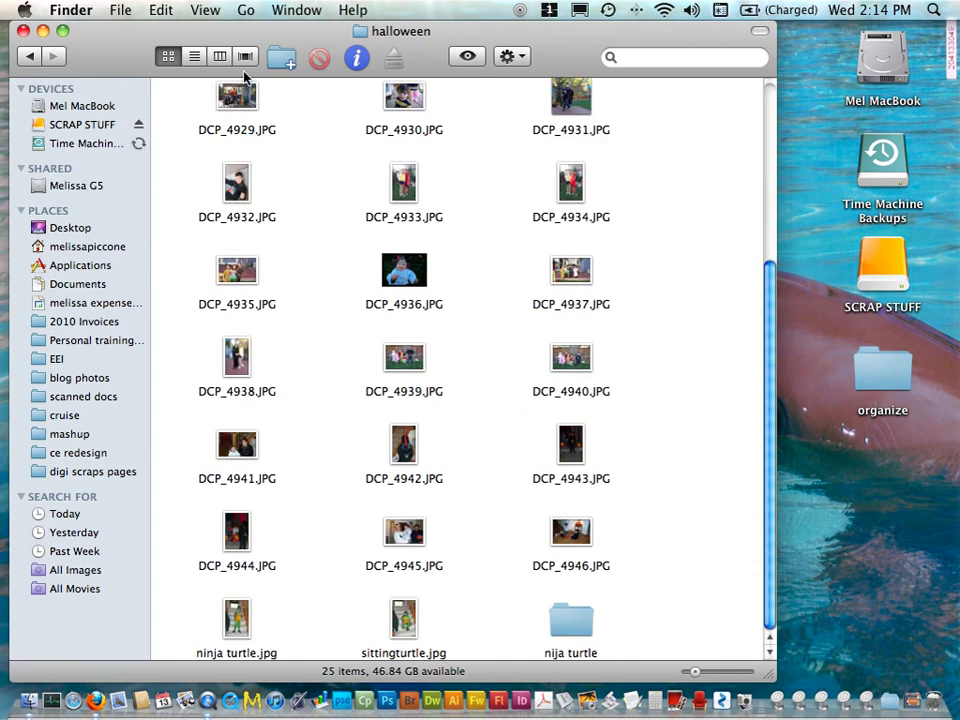
Create a new folder named 'darth vader' inside halloween
{"action": "left_click", "coordinate": [279, 59]}
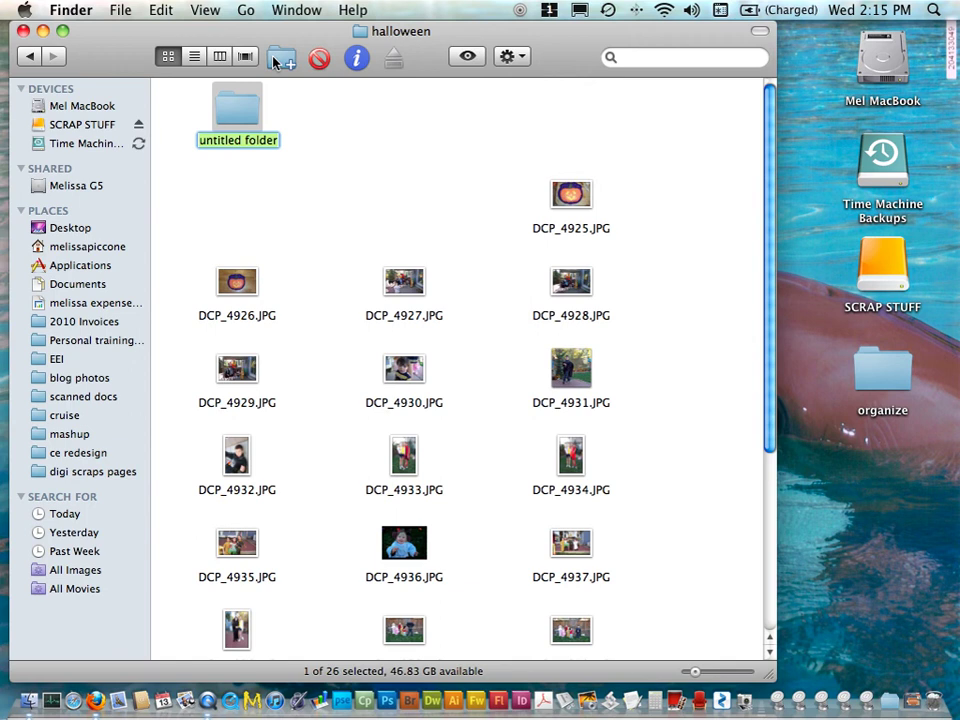
{"action": "type", "text": "darth"}
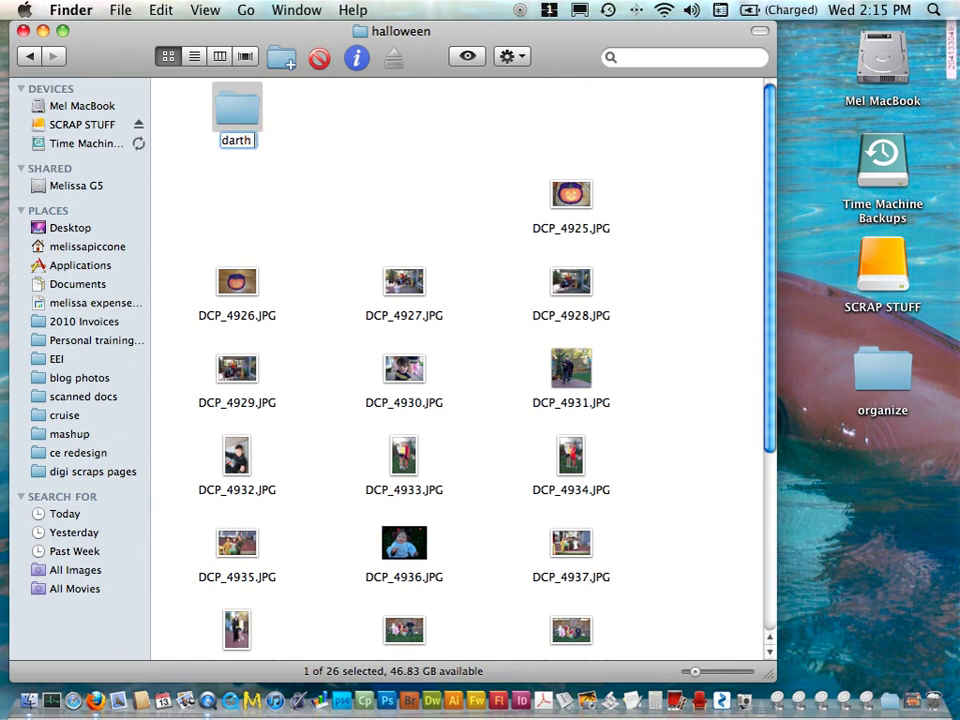
{"action": "type", "text": " vader"}
{"action": "key", "text": "Return"}
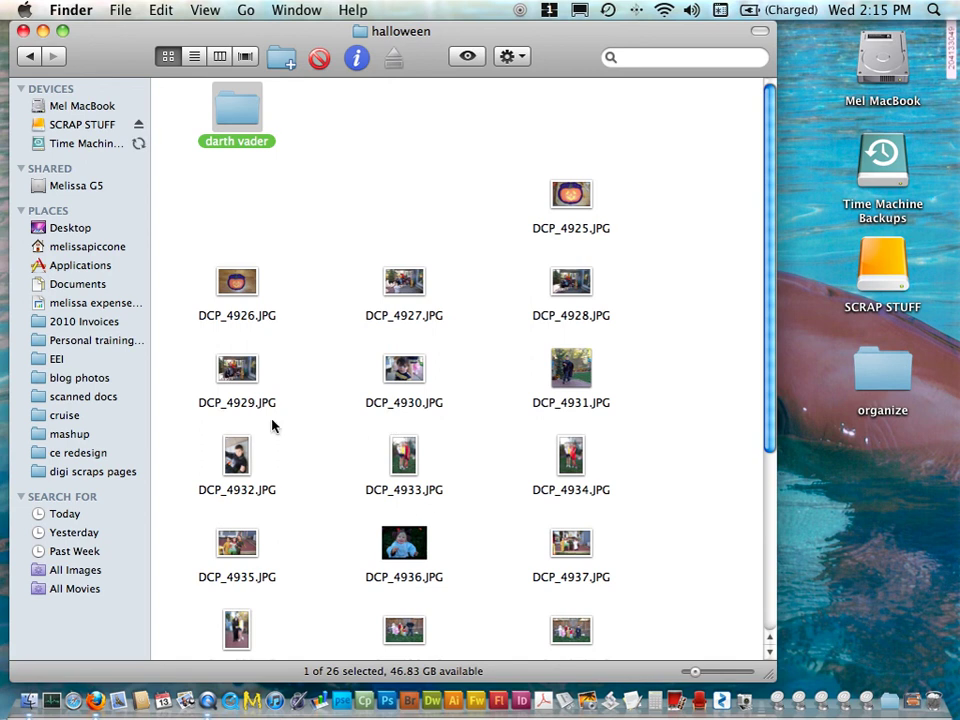
Move the six photos DCP_4931, DCP_4932 and DCP_4941–4944 into darth vader
{"action": "left_click", "coordinate": [239, 452]}
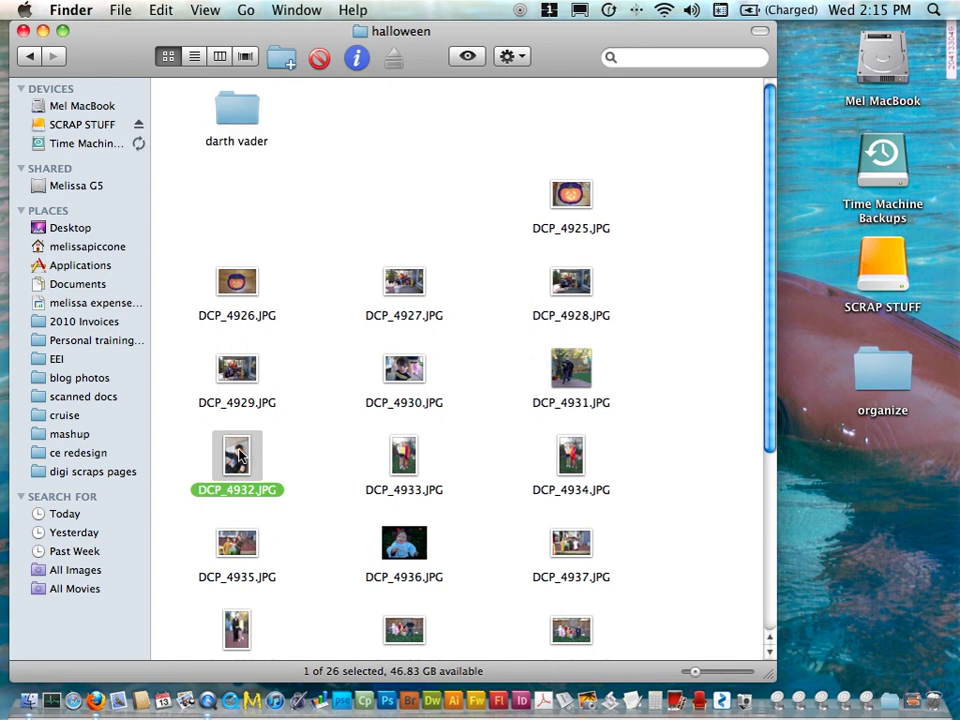
{"action": "left_click", "coordinate": [573, 368], "text": "super"}
{"action": "scroll", "coordinate": [519, 379], "scroll_direction": "down", "scroll_amount": 5}
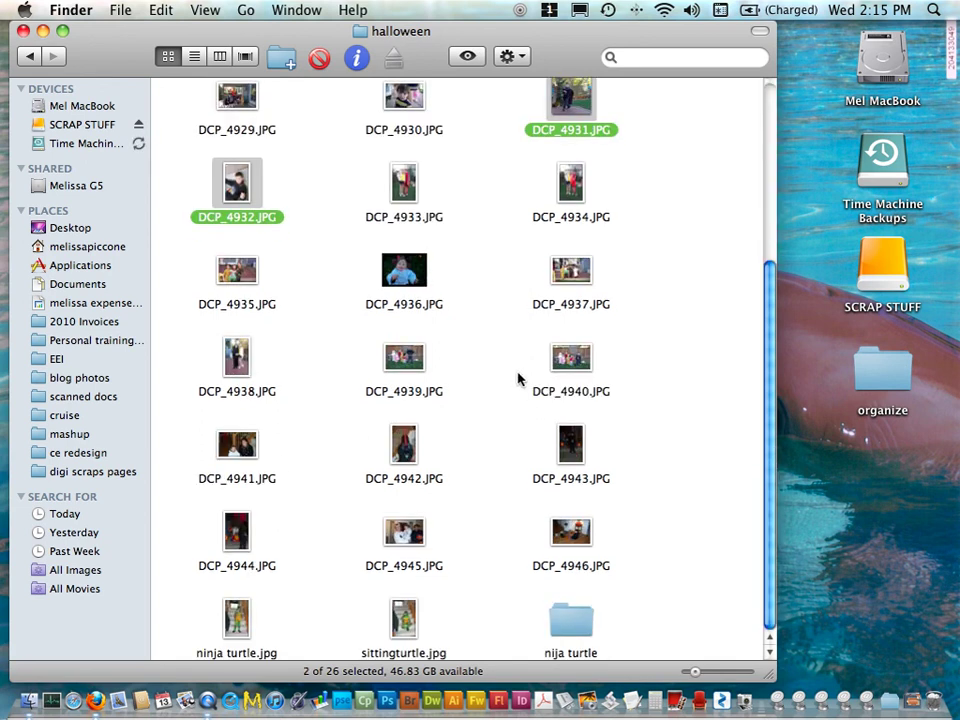
{"action": "left_click", "coordinate": [243, 452], "text": "super"}
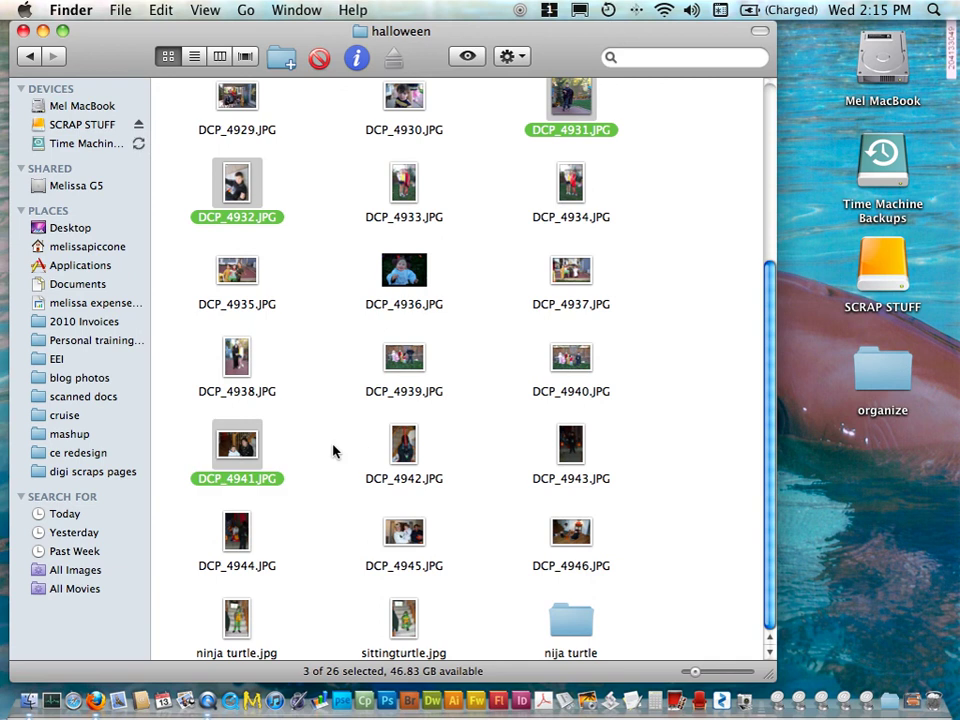
{"action": "left_click", "coordinate": [415, 452], "text": "super"}
{"action": "left_click", "coordinate": [236, 538], "text": "super"}
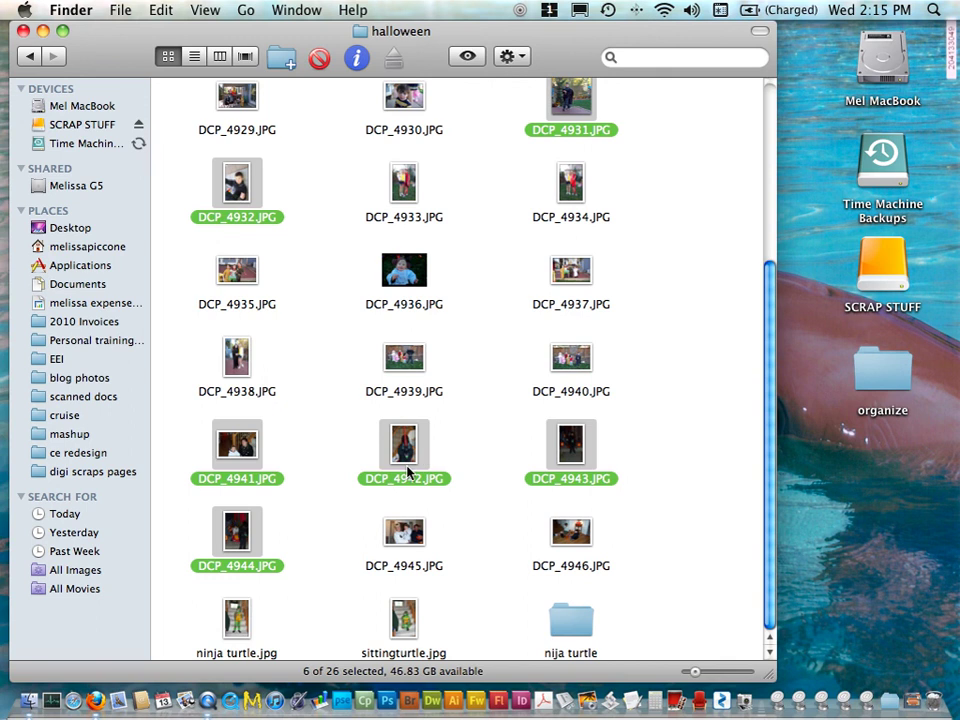
{"action": "scroll", "coordinate": [409, 446], "scroll_direction": "up", "scroll_amount": 5}
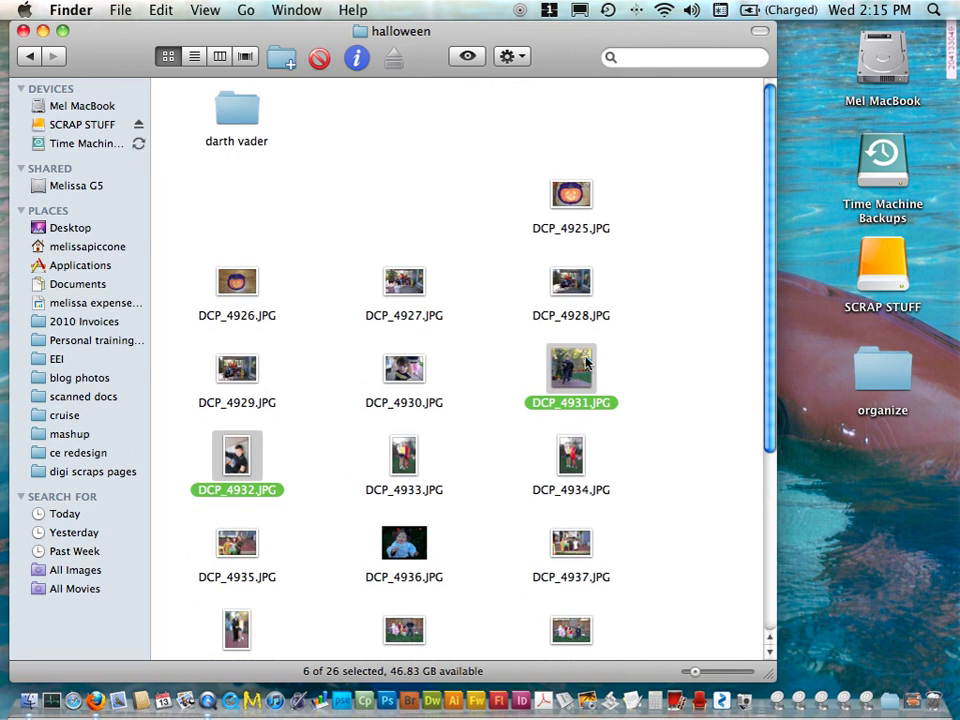
{"action": "left_click_drag", "start_coordinate": [573, 367], "coordinate": [240, 110]}
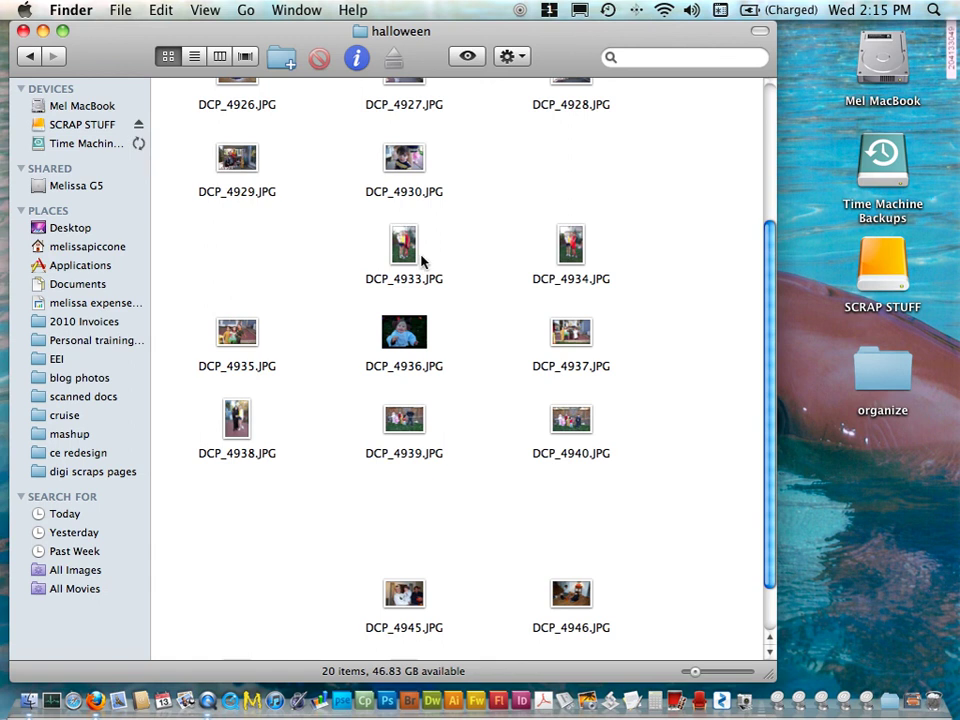
{"action": "scroll", "coordinate": [443, 368], "scroll_direction": "up", "scroll_amount": 4}
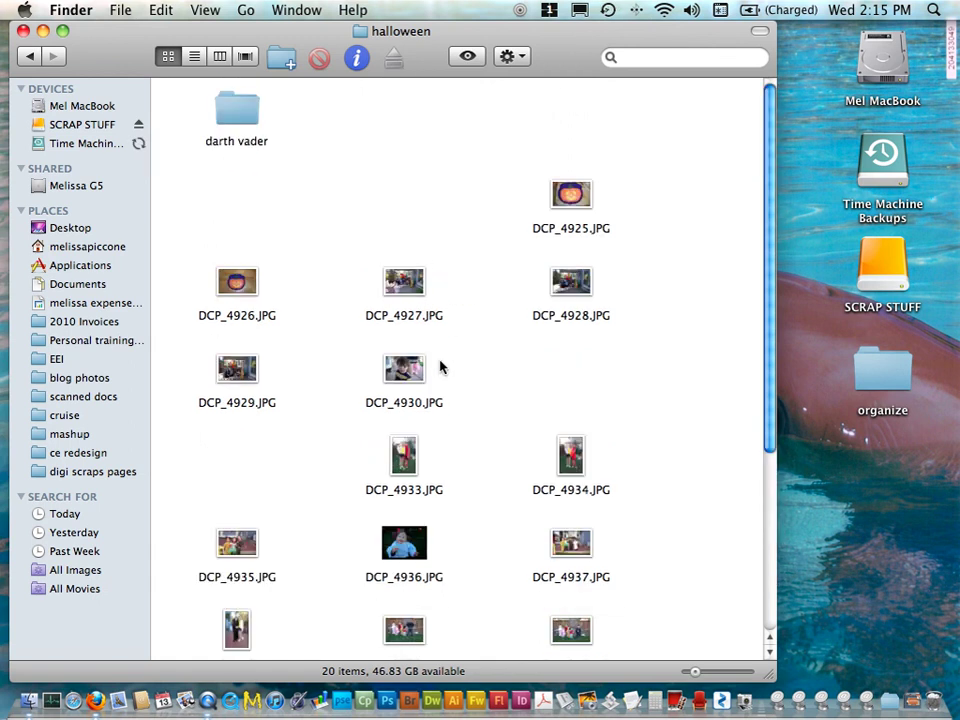